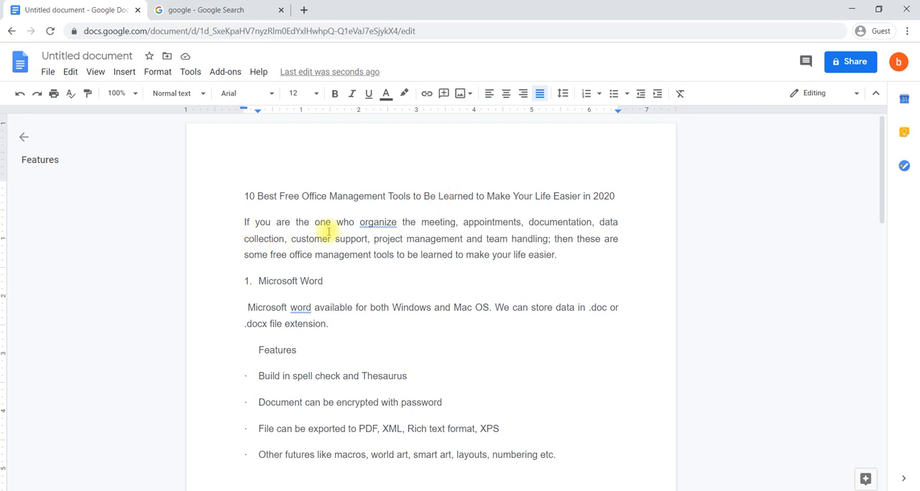
- Apply the Title style to the document's opening line, "10 Best Free Office Management Tools to Be Learned to Make Your Life Easier in 2020"
scroll(357, 280, "down", 5)
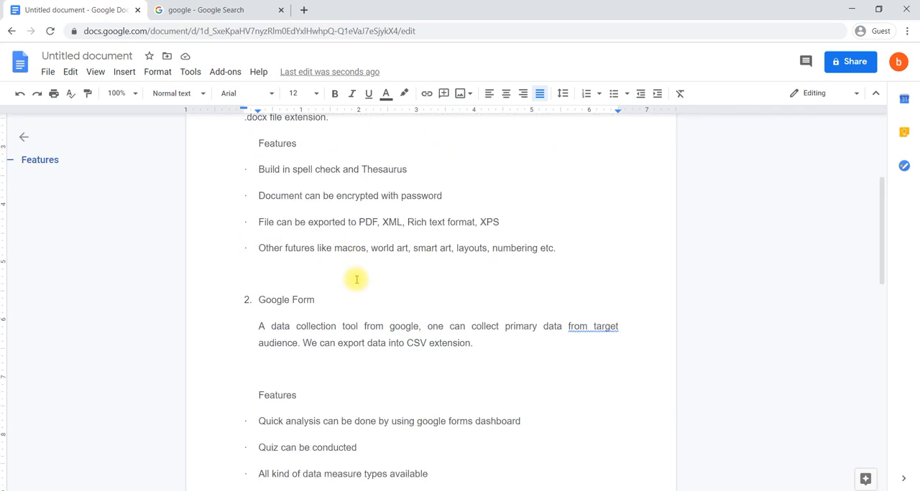
scroll(356, 280, "down", 4)
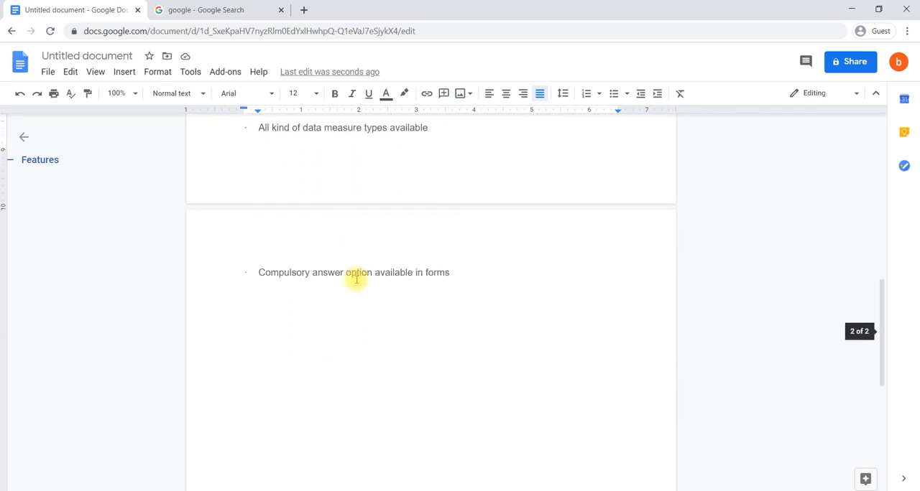
scroll(357, 280, "up", 9)
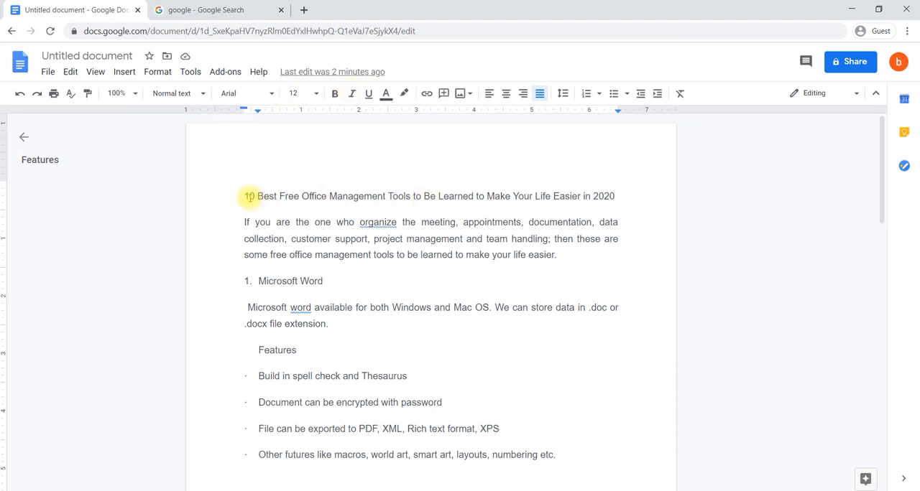
left_click_drag(245, 196, 616, 213)
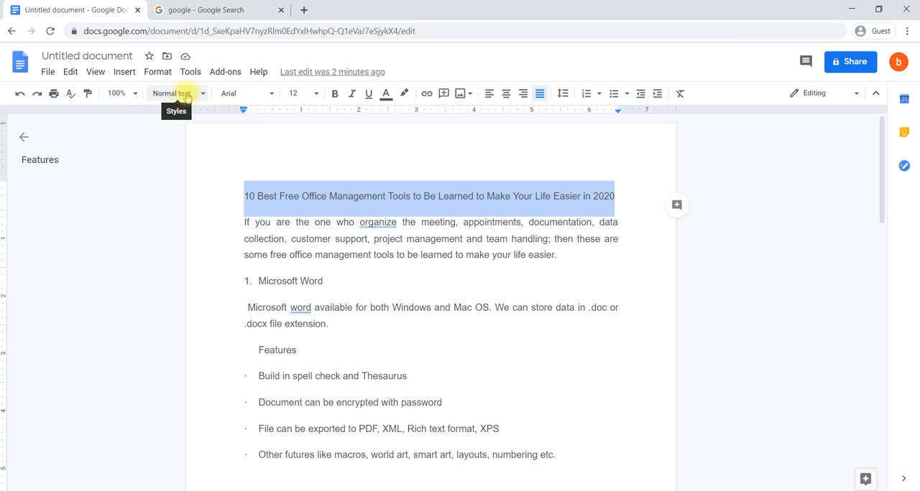
left_click(201, 97)
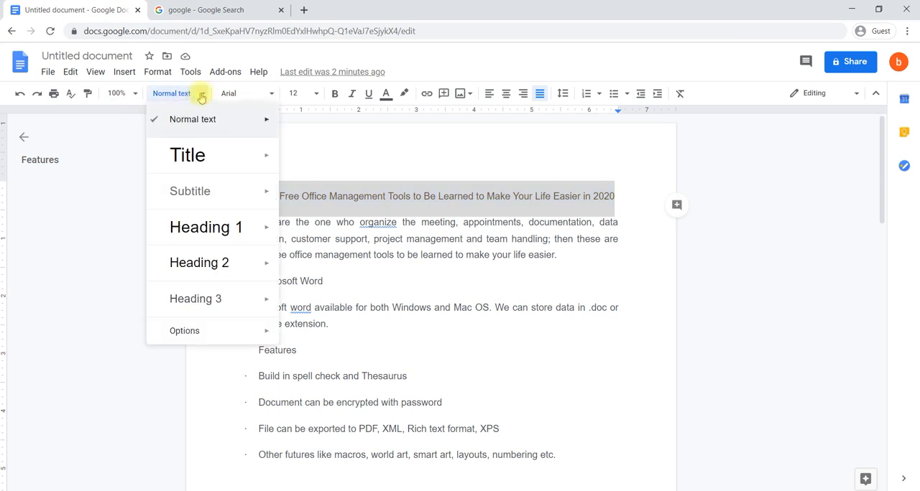
left_click(184, 157)
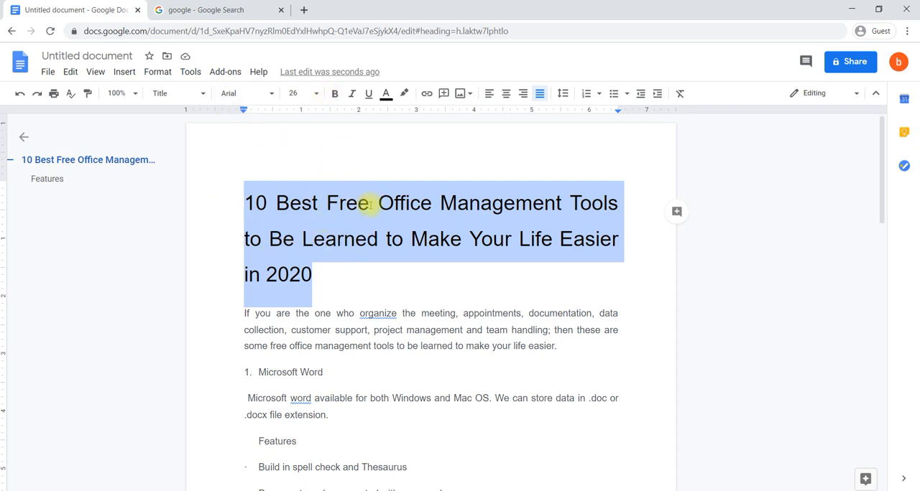
left_click(368, 261)
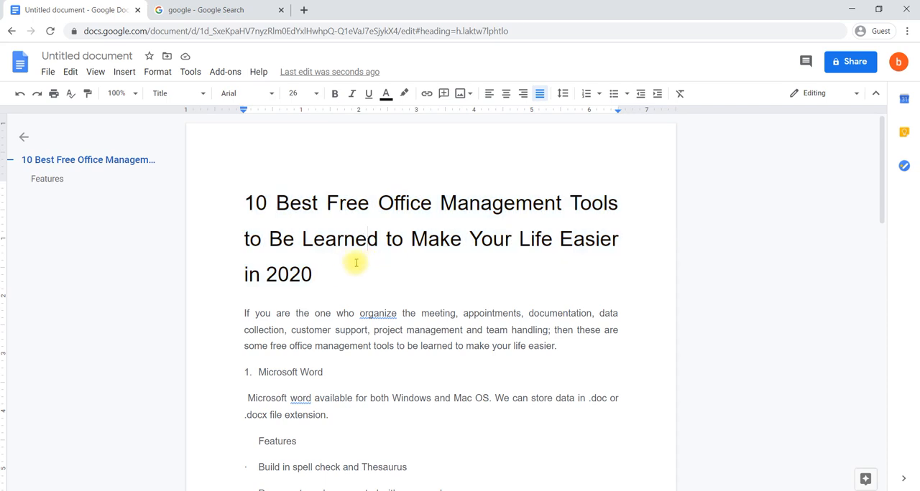
- Apply the Normal text style to the "10 Best Free Office Management Tools" title line
left_click_drag(314, 275, 243, 205)
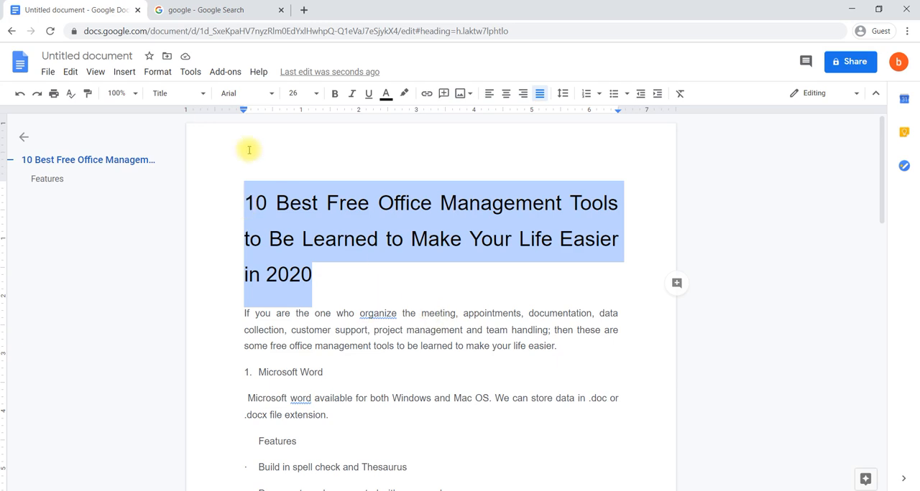
left_click(203, 98)
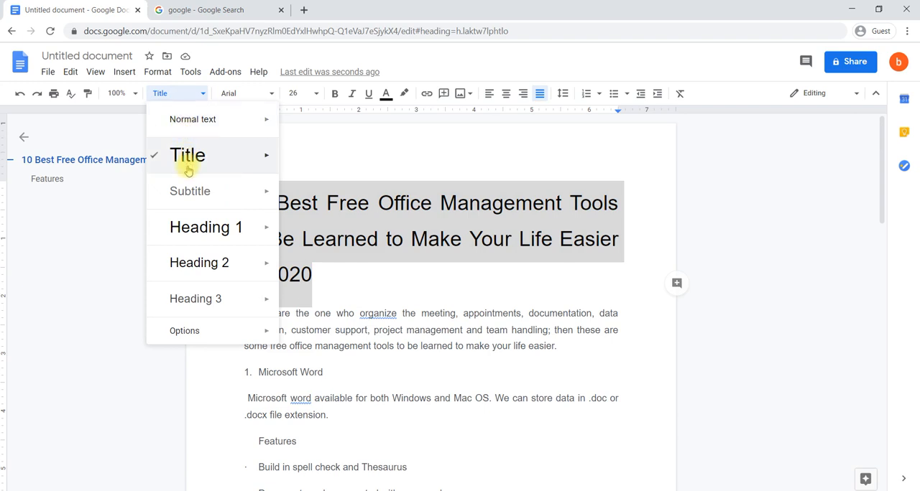
mouse_move(215, 188)
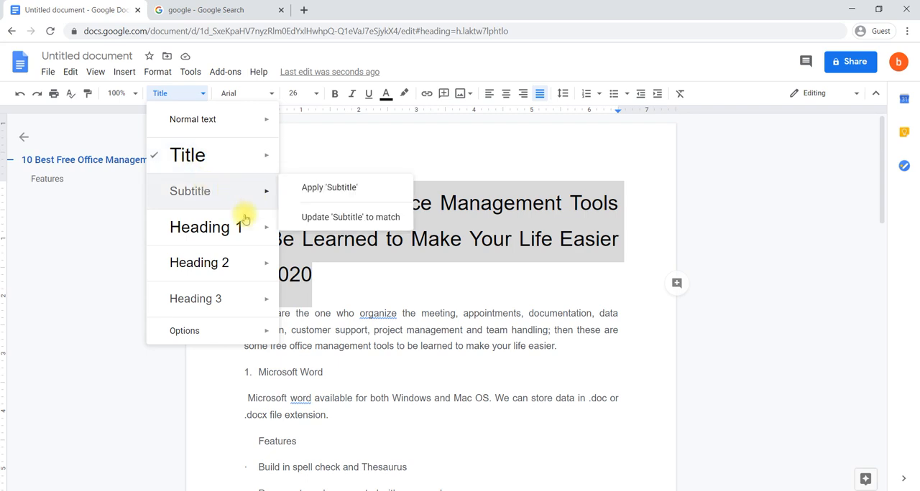
mouse_move(205, 261)
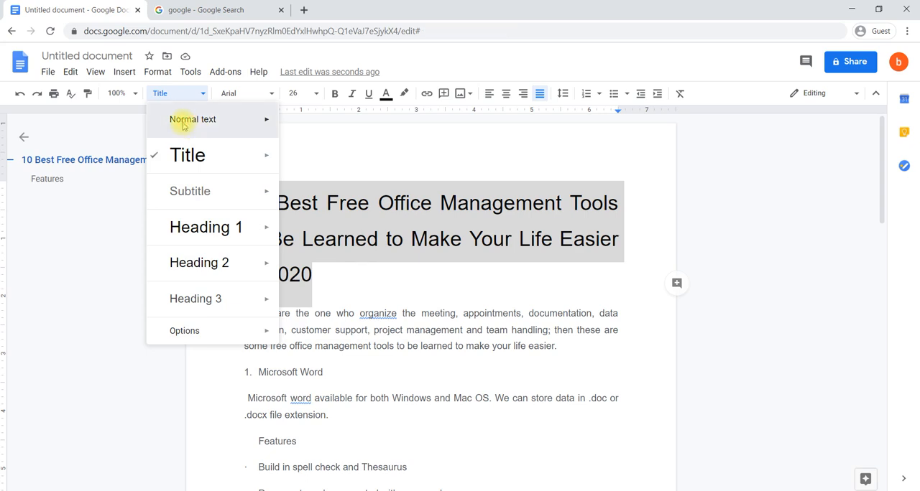
left_click(182, 126)
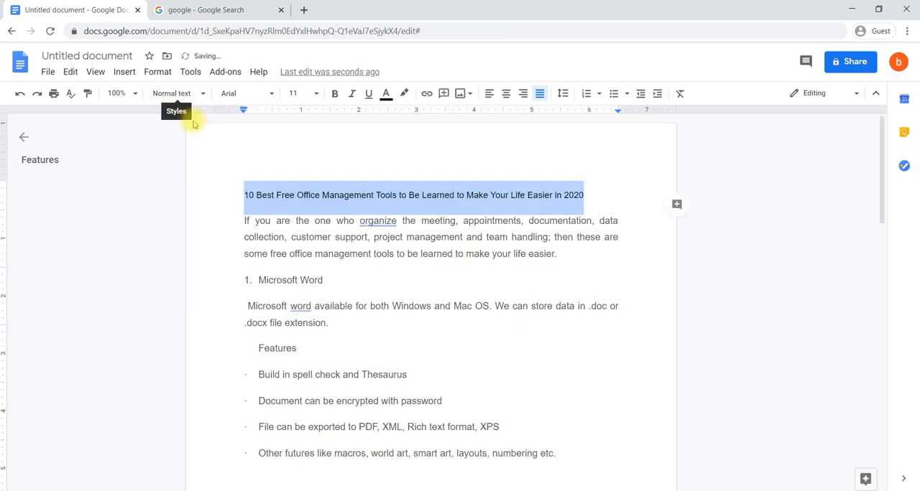
- Change the font of the "10 Best Free Office Management Tools" title line to Times New Roman
left_click(273, 98)
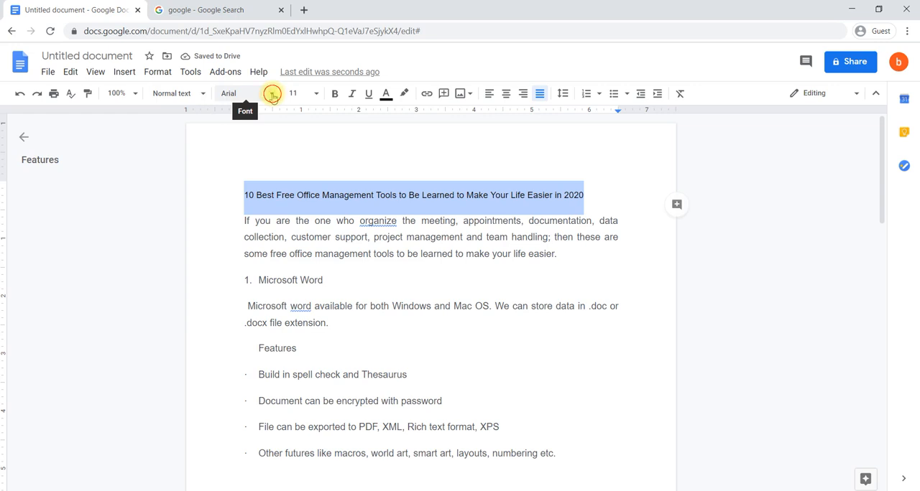
scroll(273, 321, "down", 3)
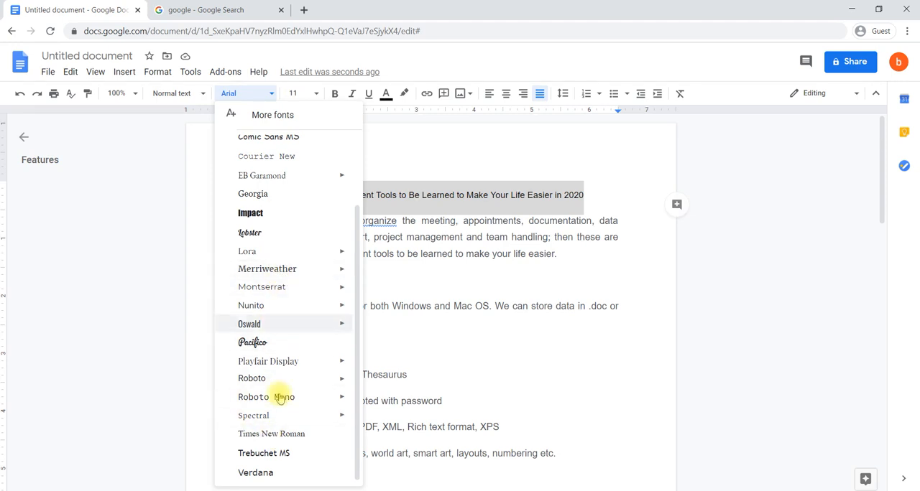
mouse_move(302, 291)
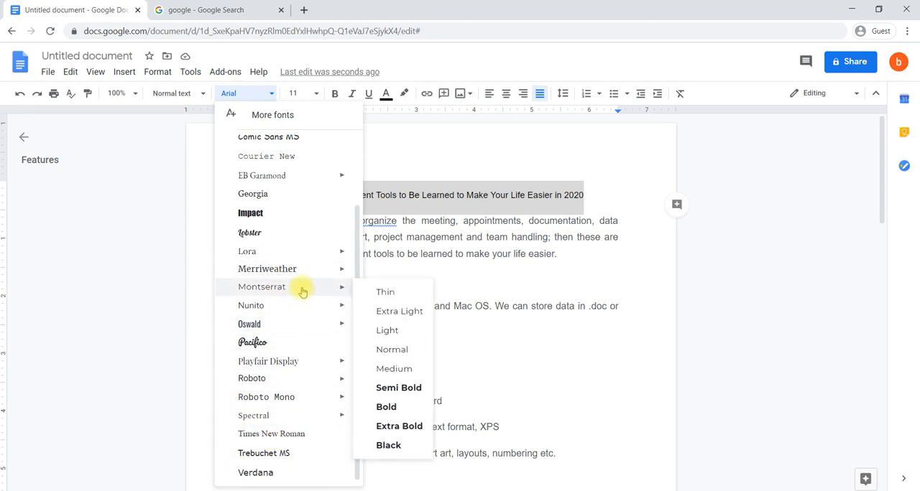
scroll(302, 291, "up", 2)
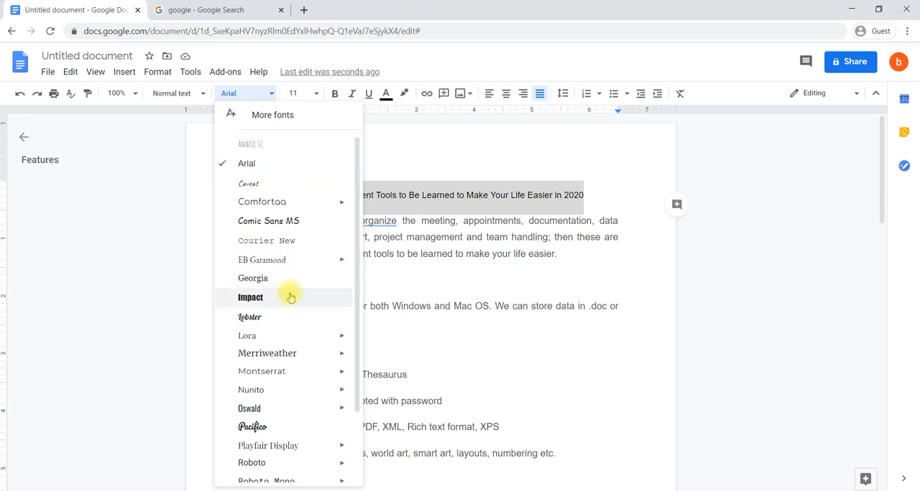
scroll(290, 296, "down", 2)
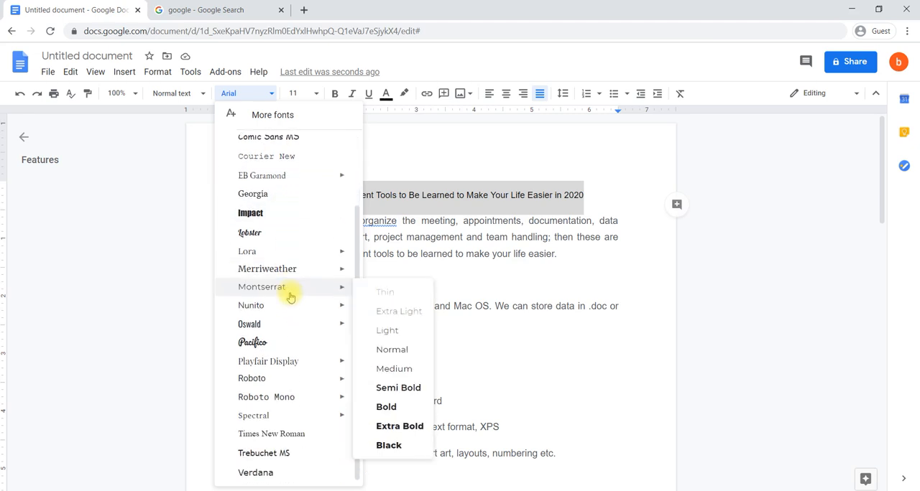
left_click(283, 437)
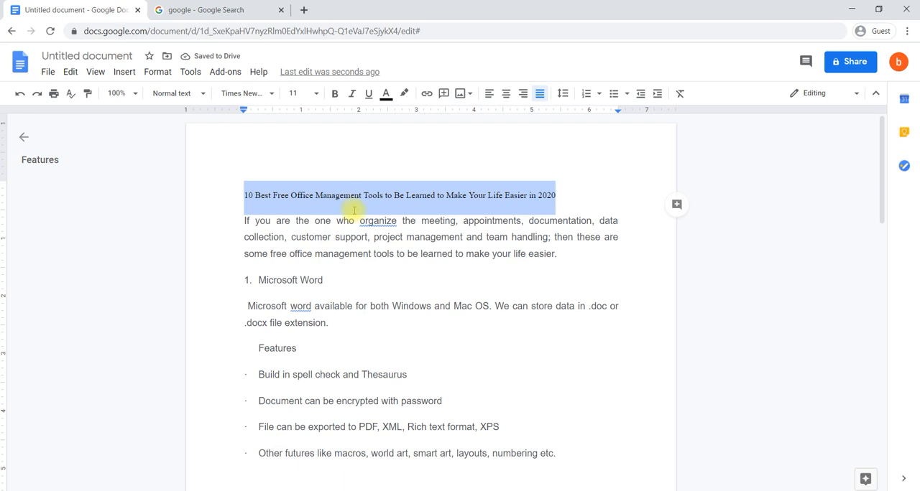
- Set the title line's font size to 14 and make it bold
left_click(314, 93)
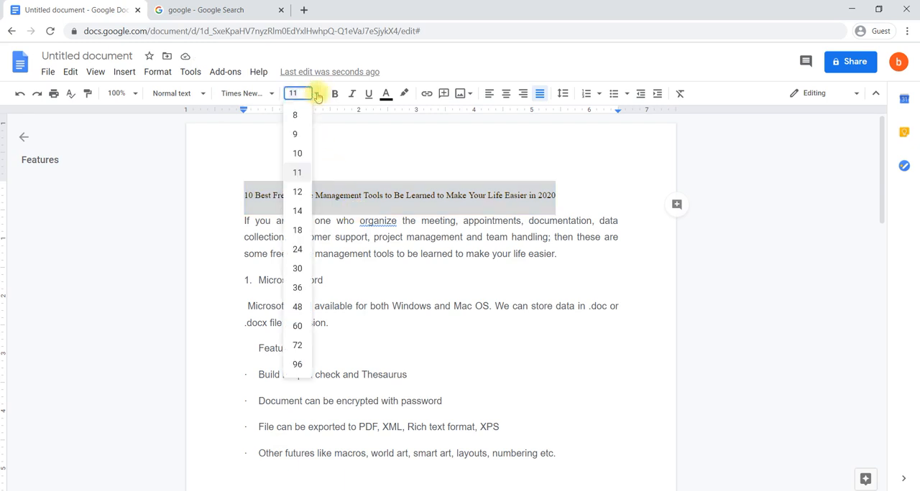
left_click(297, 211)
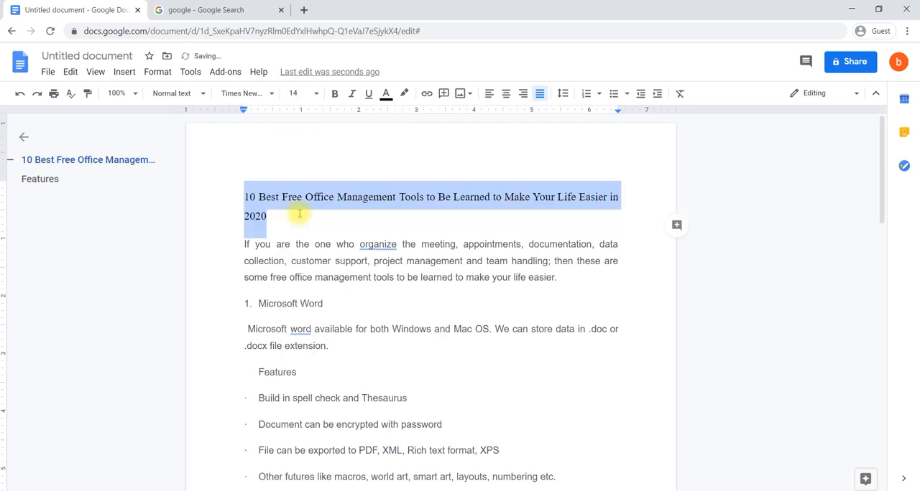
left_click(337, 101)
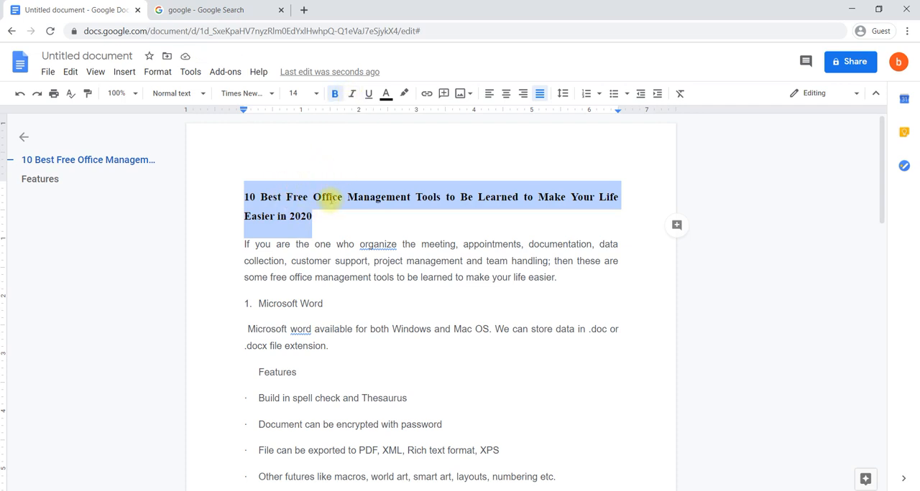
- Try italic and underline on the title line, removing each one again
left_click(353, 94)
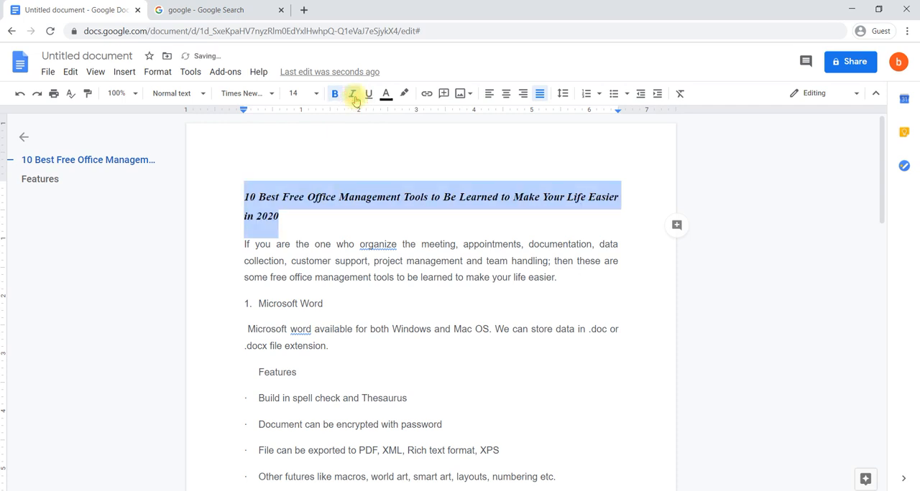
left_click(353, 94)
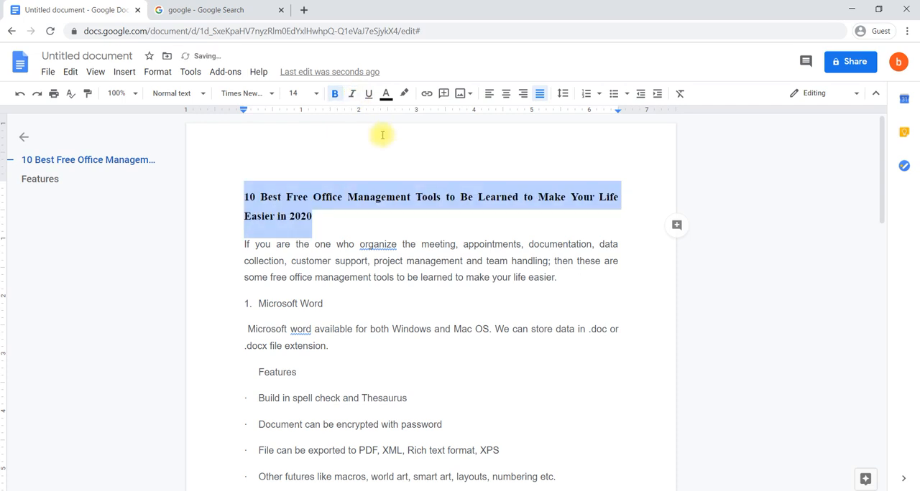
left_click(369, 95)
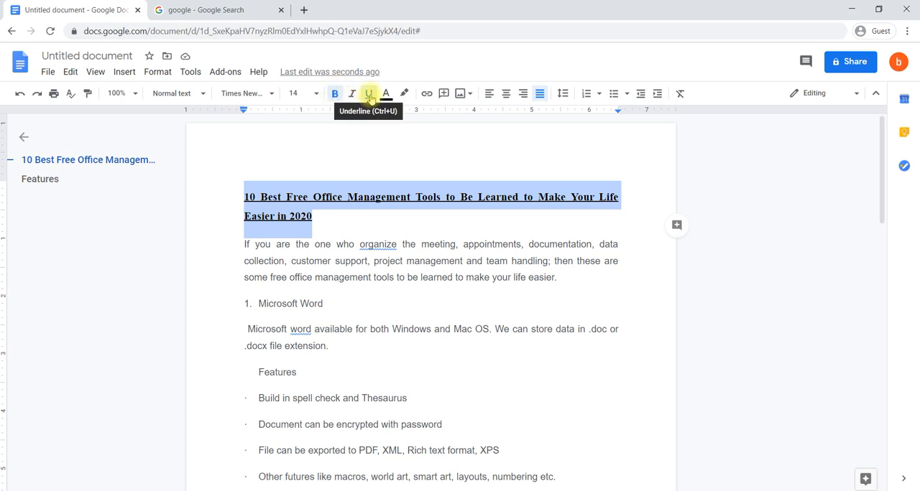
left_click(369, 97)
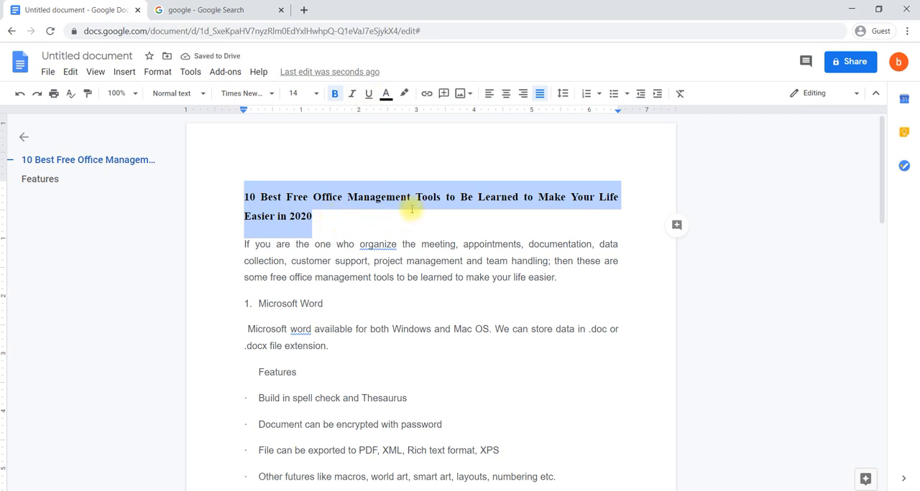
- Color the title line's text dark red and deselect it
left_click(387, 96)
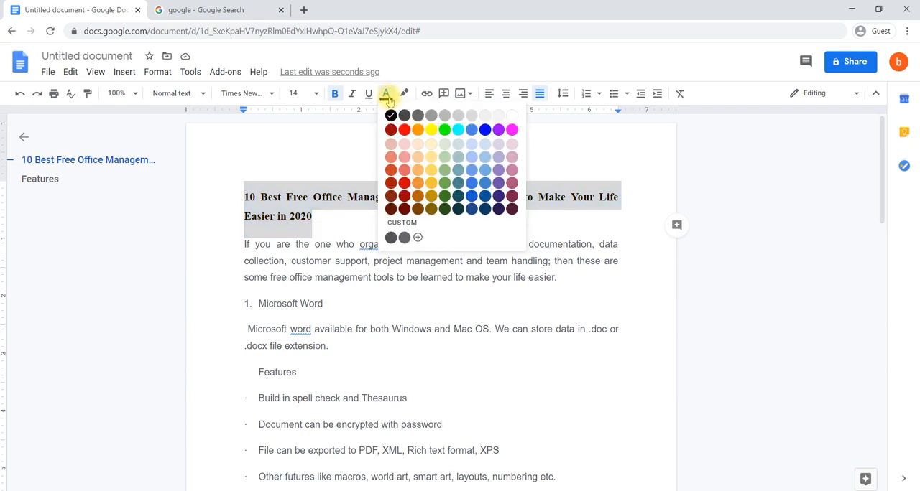
left_click(406, 132)
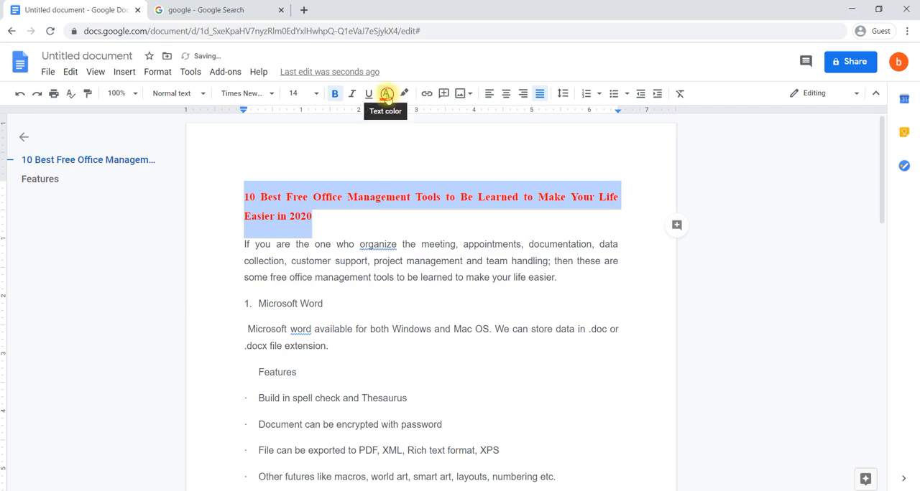
left_click(386, 93)
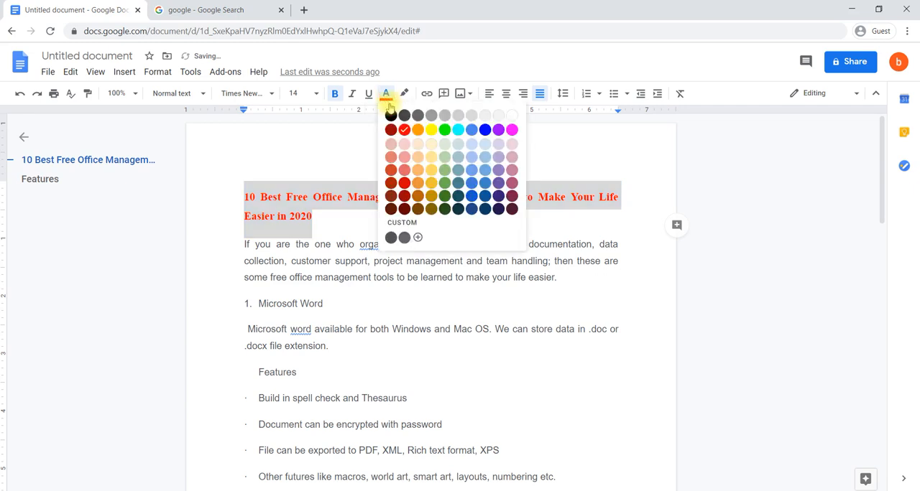
left_click(404, 182)
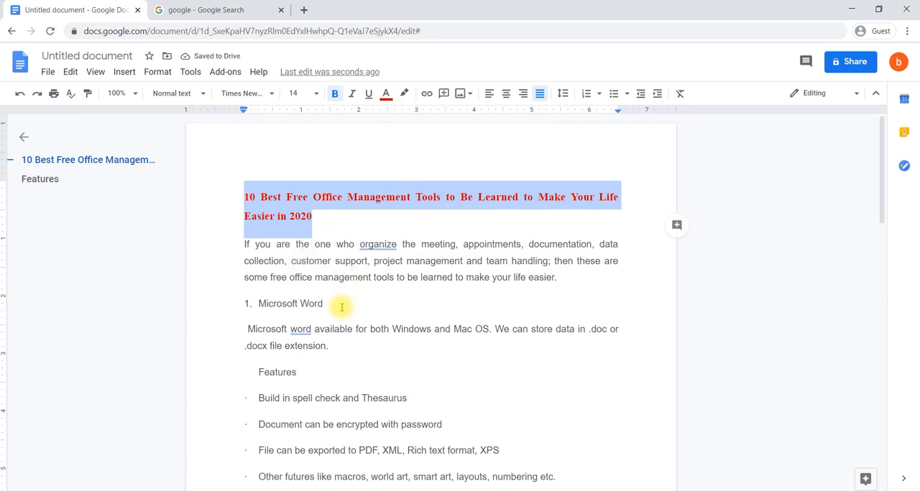
left_click(319, 220)
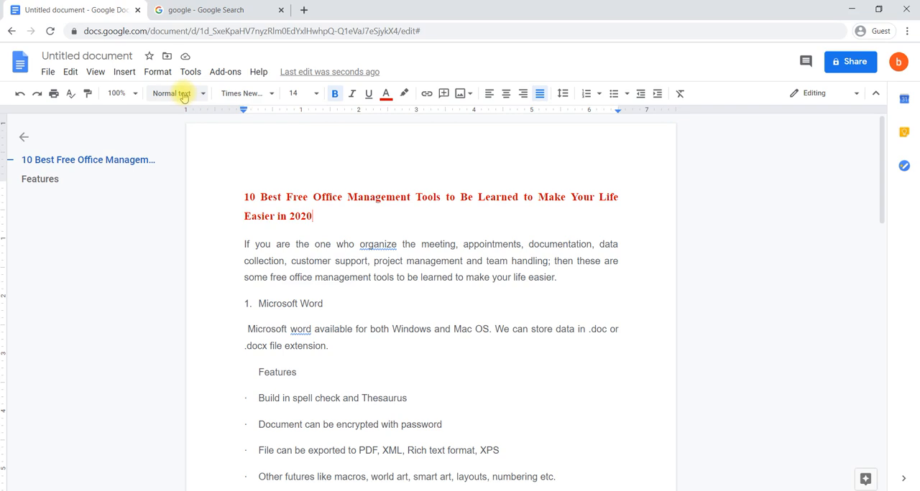
left_click(271, 97)
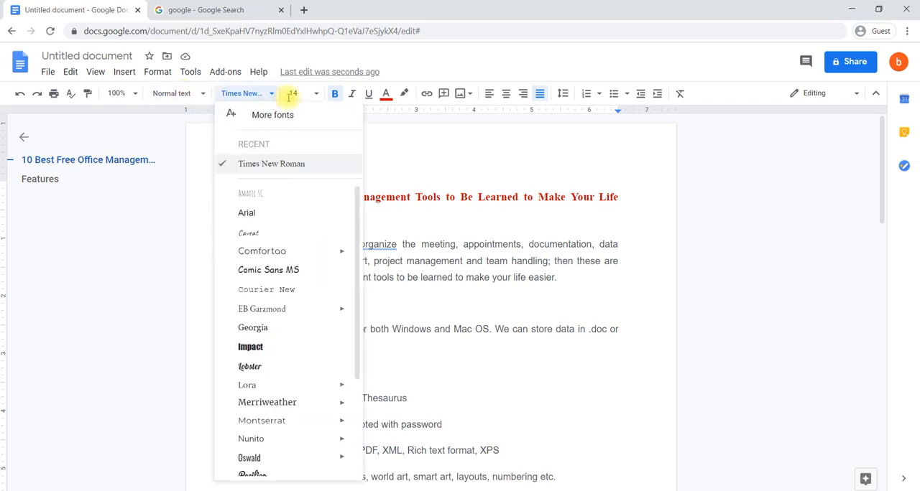
left_click(447, 218)
left_click_drag(314, 216, 235, 197)
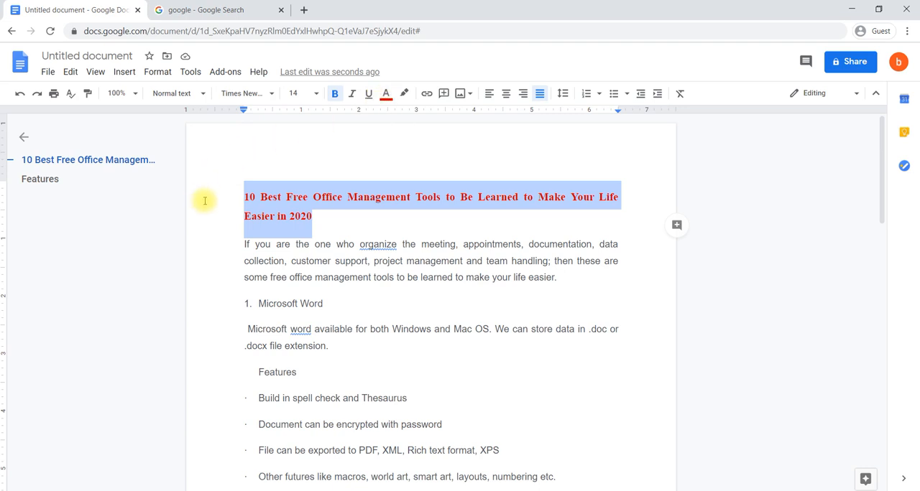
left_click(276, 211)
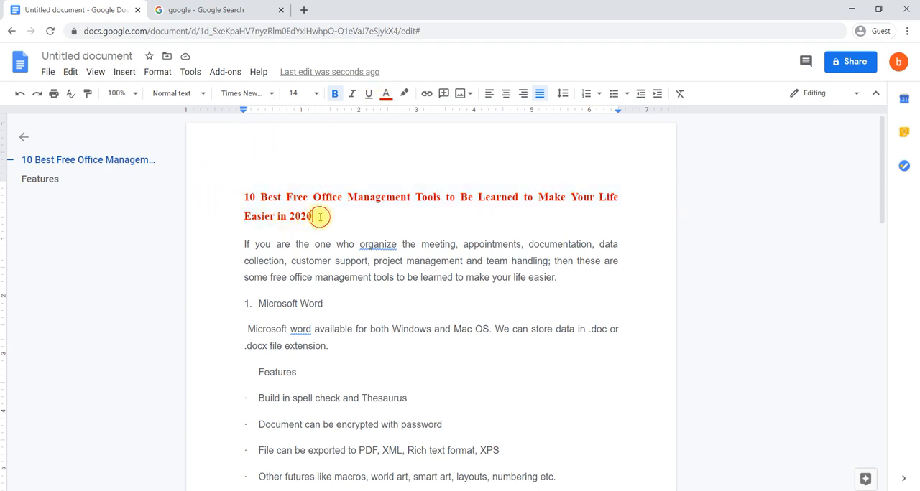
- Copy the title line's formatting with Paint format and apply it to the "1. Microsoft Word" heading
left_click_drag(316, 216, 248, 199)
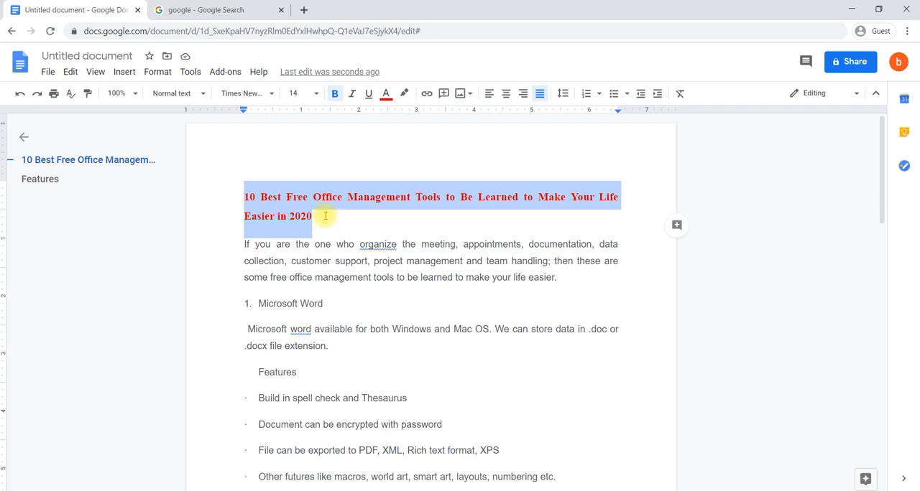
left_click(92, 98)
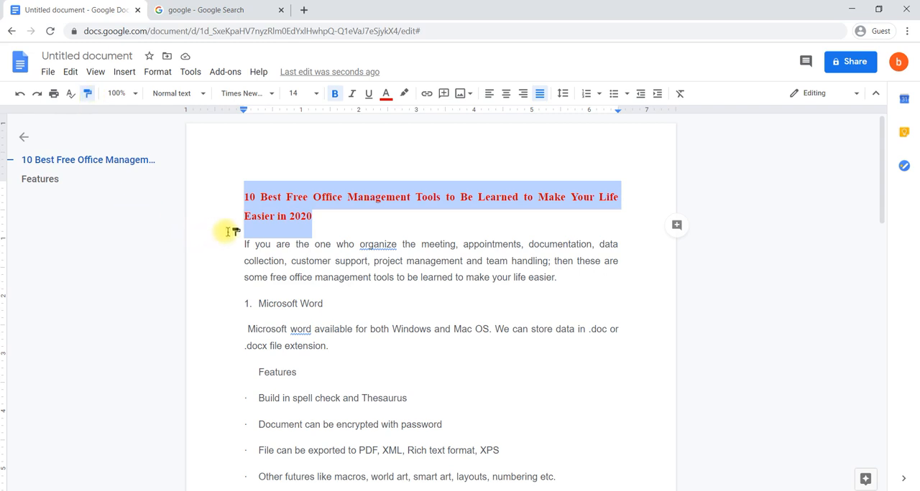
left_click(332, 306)
left_click_drag(332, 305, 234, 301)
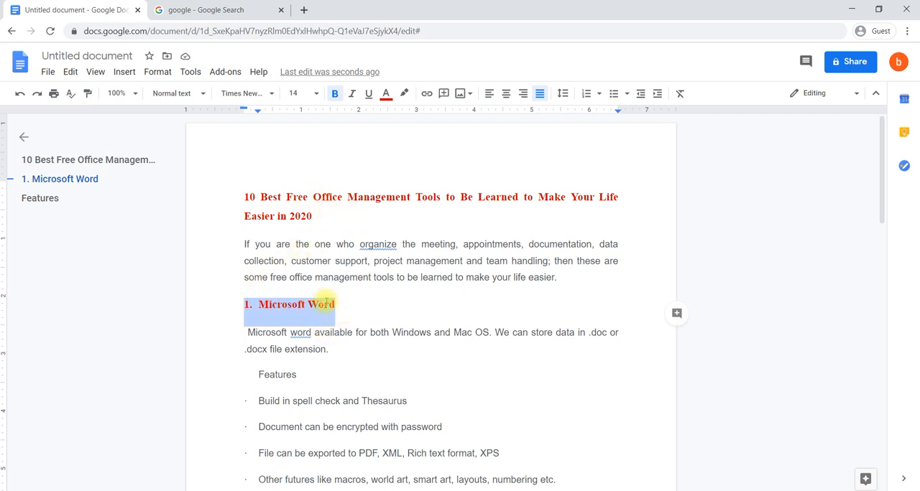
- Copy the "1. Microsoft Word" heading's formatting with Paint format onto the "2. Google Form" heading, and deselect it
left_click(327, 303)
left_click_drag(343, 303, 244, 300)
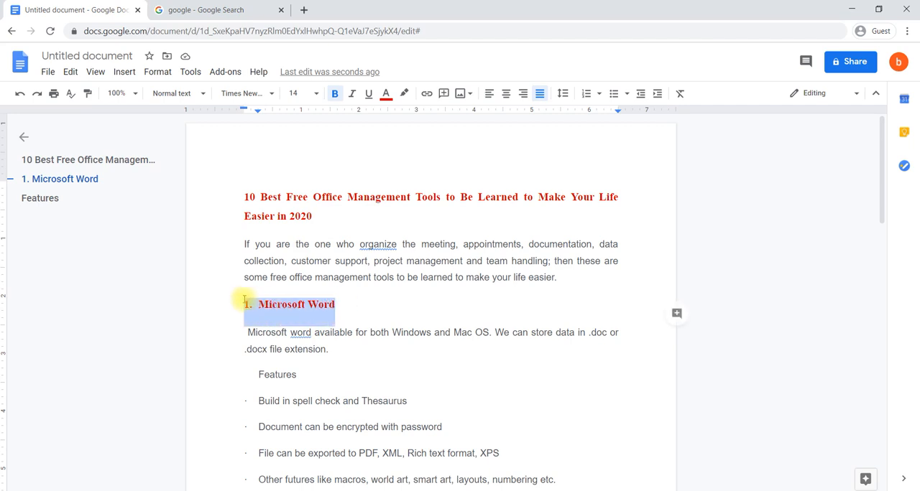
left_click(87, 94)
scroll(436, 353, "down", 3)
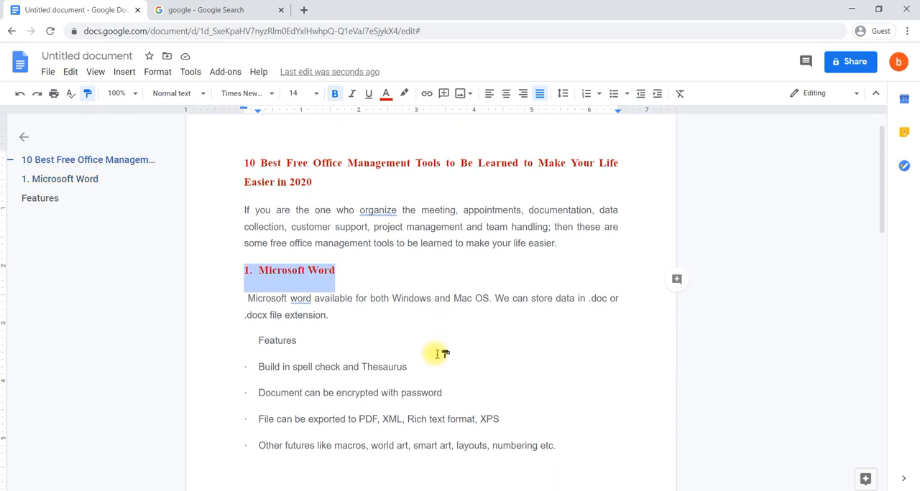
mouse_move(317, 325)
left_mouse_down()
mouse_move(216, 323)
mouse_move(221, 336)
left_mouse_up()
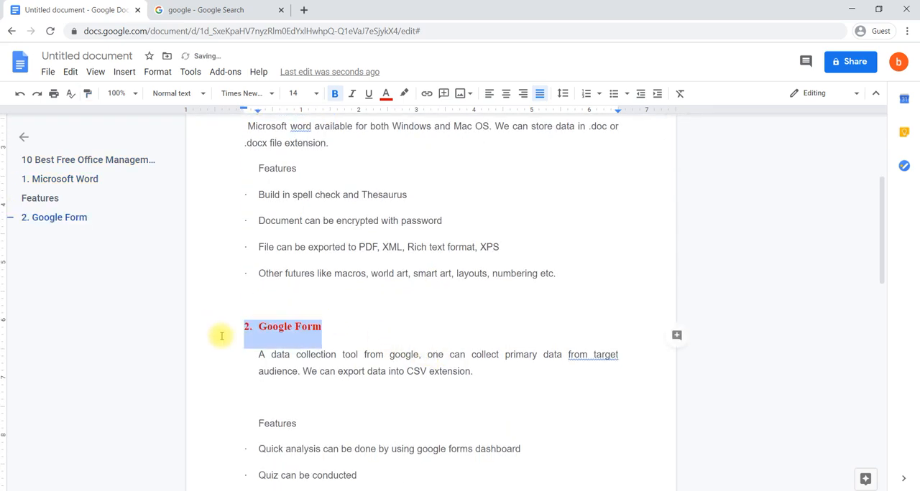
scroll(346, 260, "up", 3)
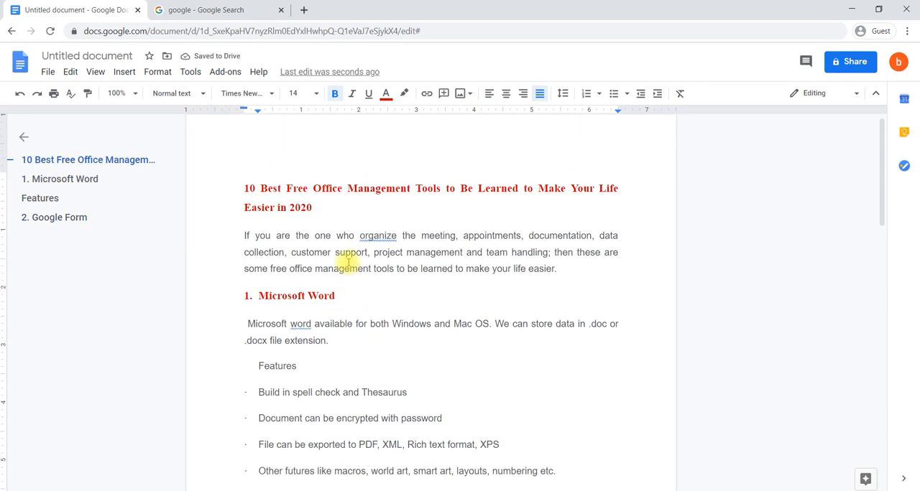
left_click(415, 241)
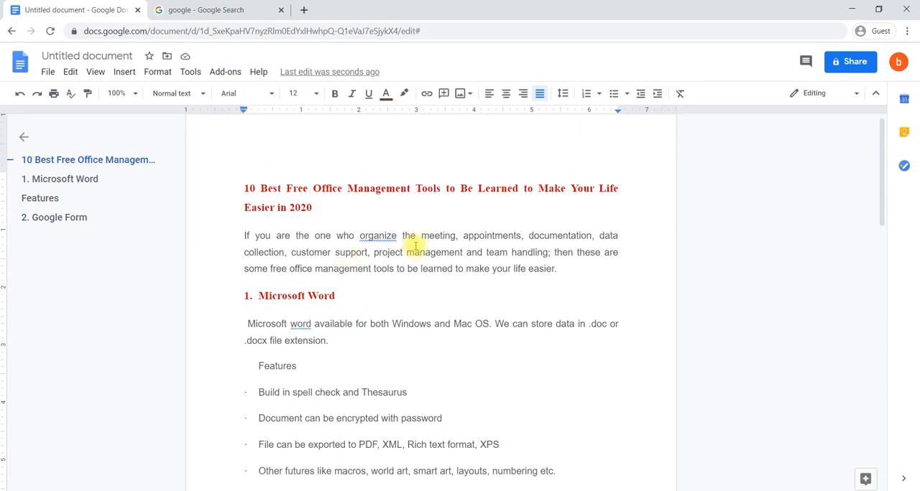
- Highlight the words "PDF, XML, Rich text format, XPS" in the Microsoft Word feature list in green
scroll(415, 247, "down", 1)
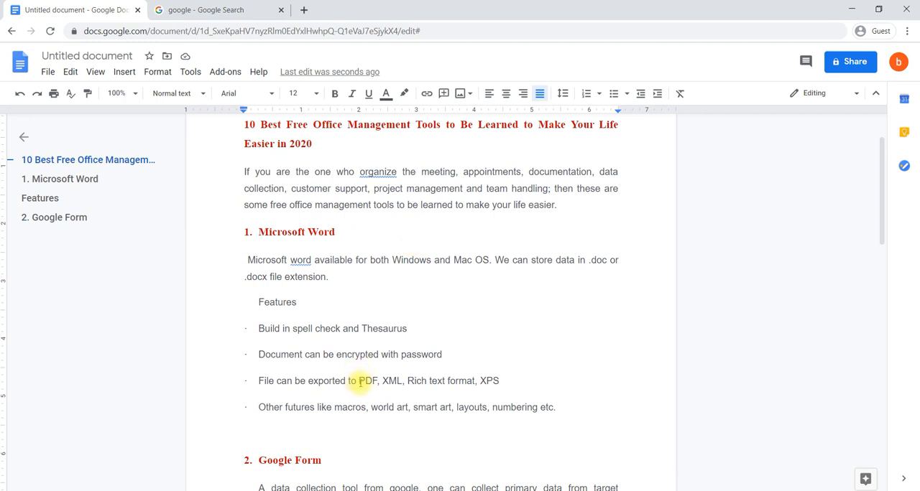
left_click_drag(359, 382, 505, 381)
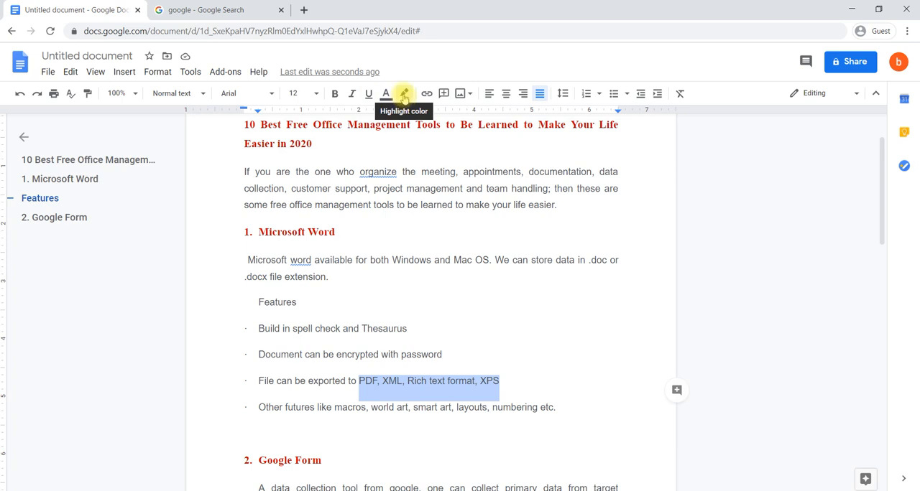
left_click(404, 94)
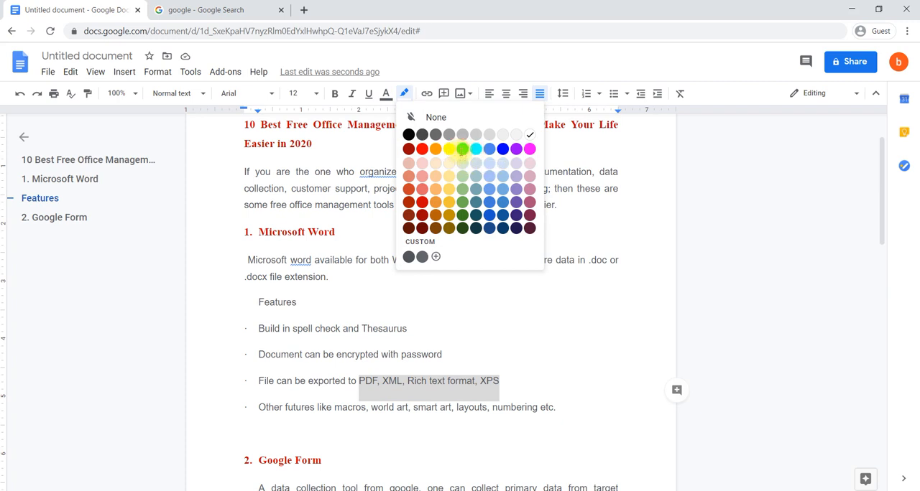
left_click(461, 149)
left_click(468, 293)
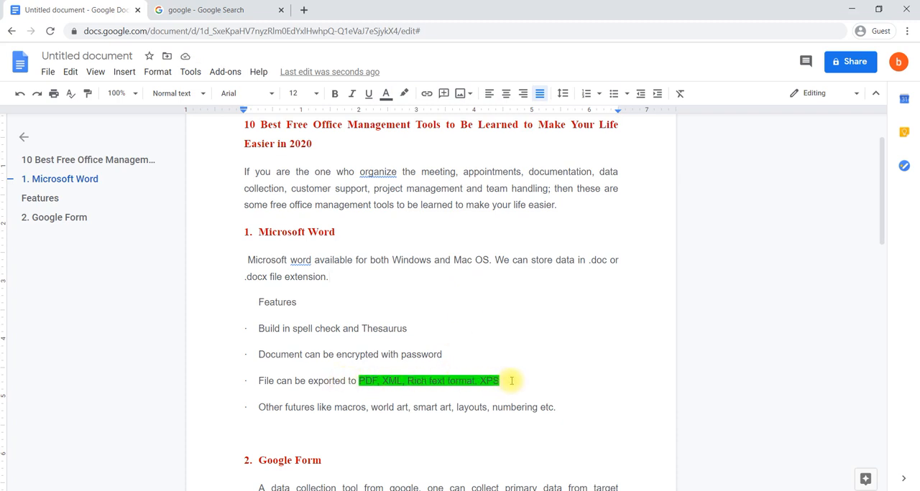
left_click(460, 381)
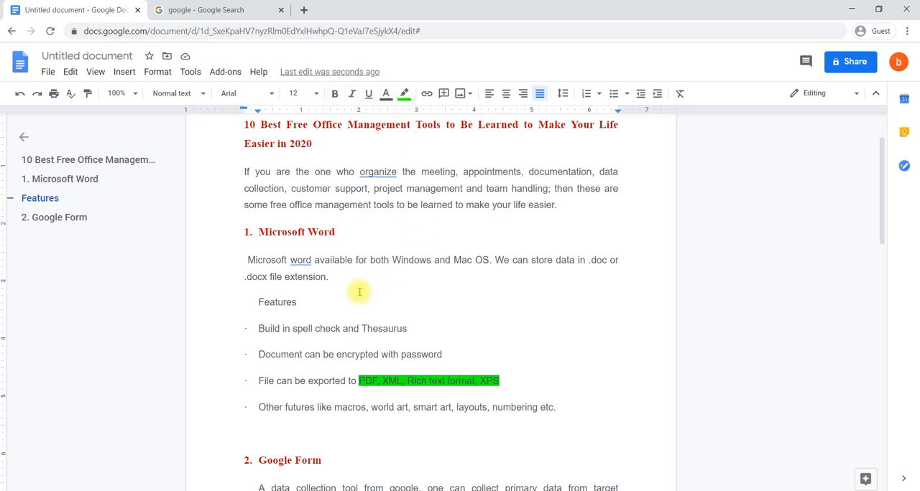
- Jump to the Google Form section through the document outline, and remove the "Features" entry from the outline
scroll(365, 273, "up", 2)
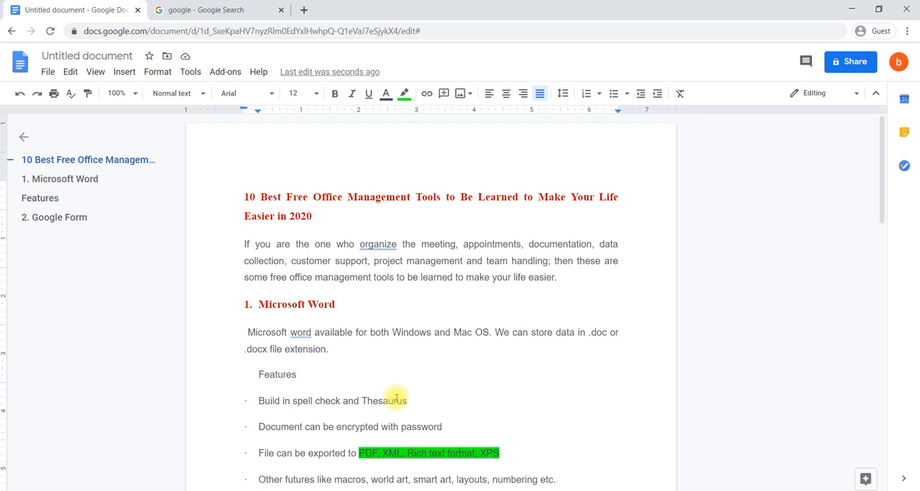
left_click(277, 307)
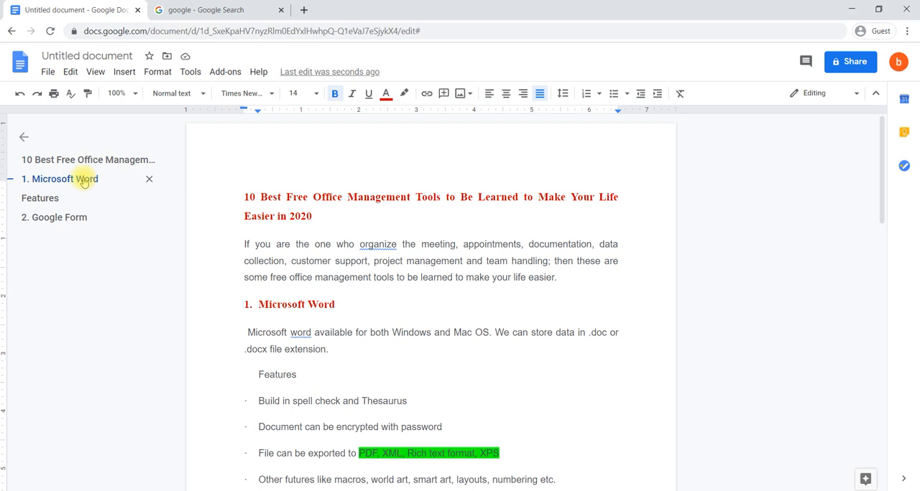
left_click(53, 221)
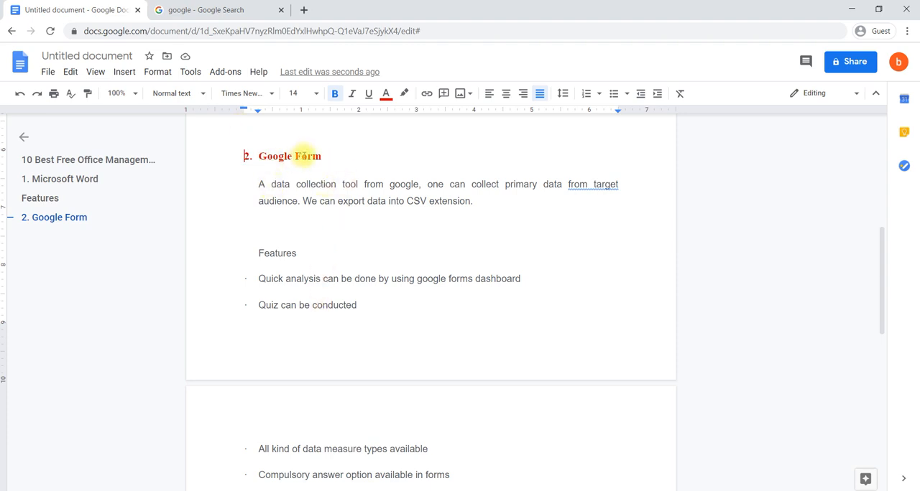
scroll(304, 156, "up", 6)
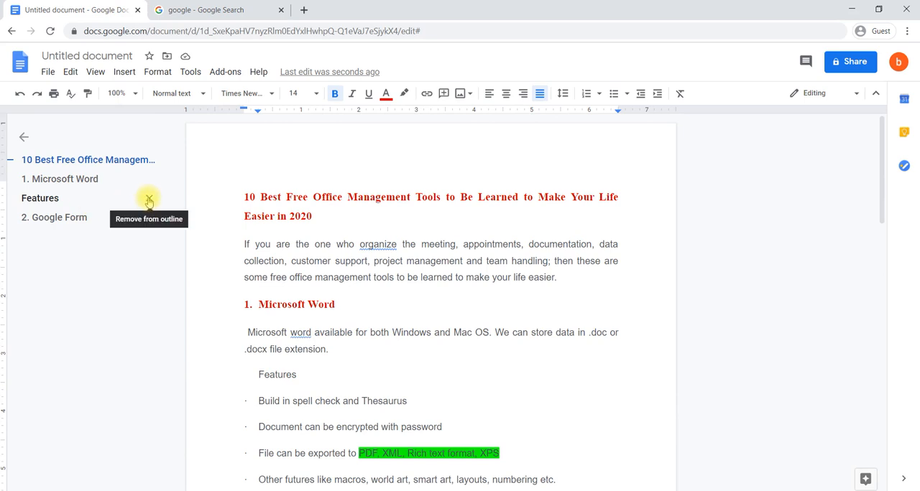
left_click(149, 200)
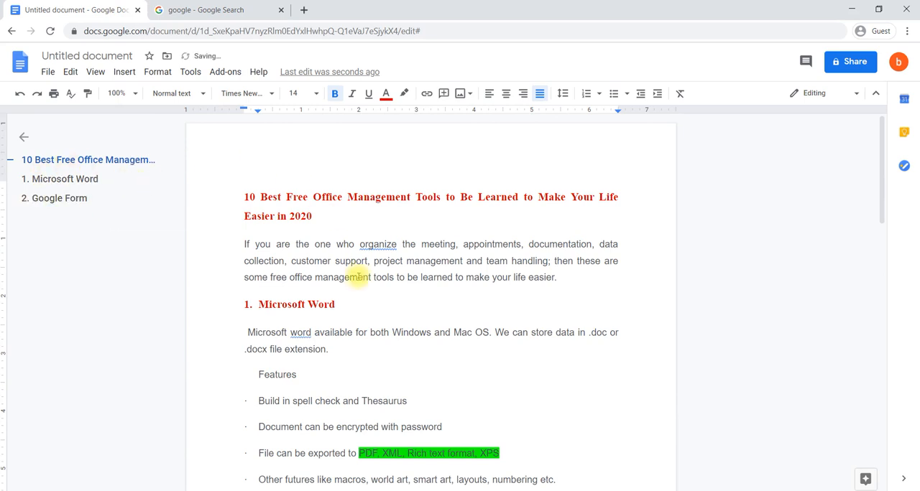